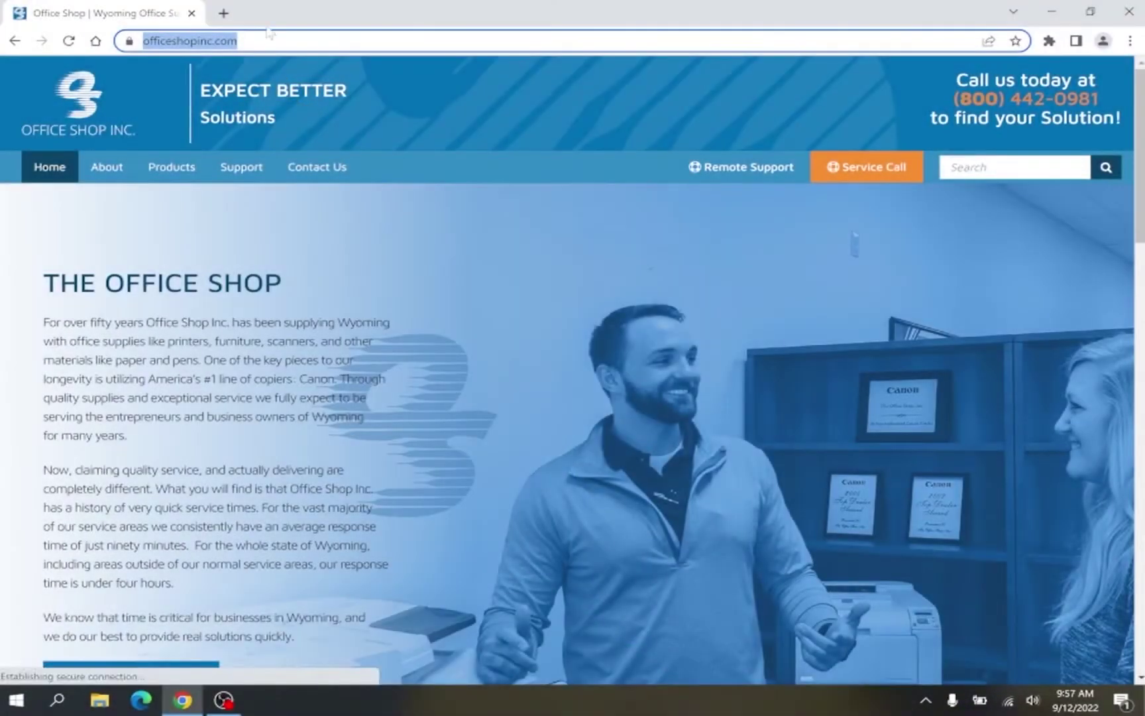
Load kyoceradocumentsolutions.us in Chrome
text(kyoc)
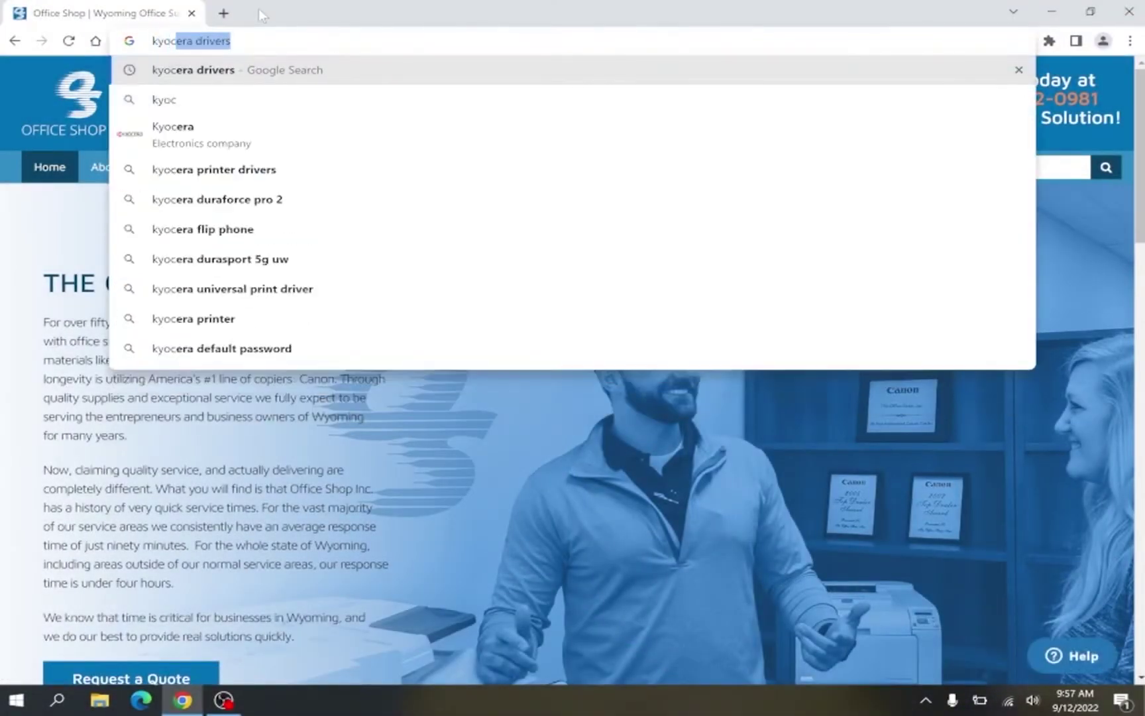
text(eradocum)
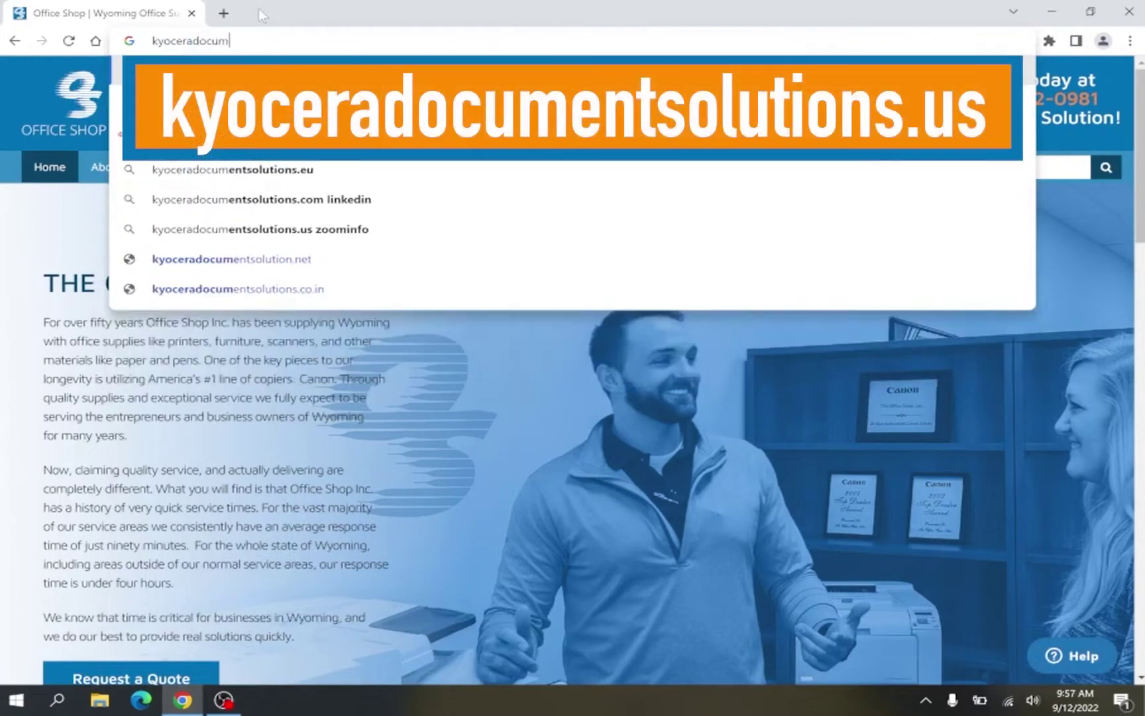
text(entsolutions.us)
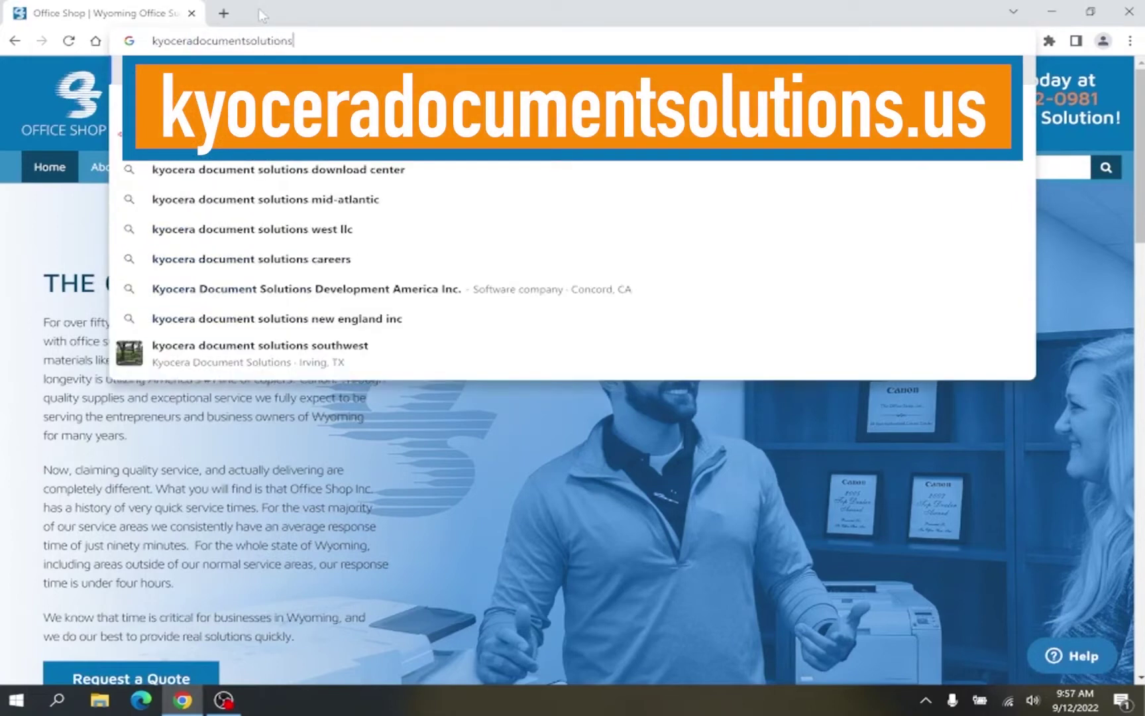
key(Return)
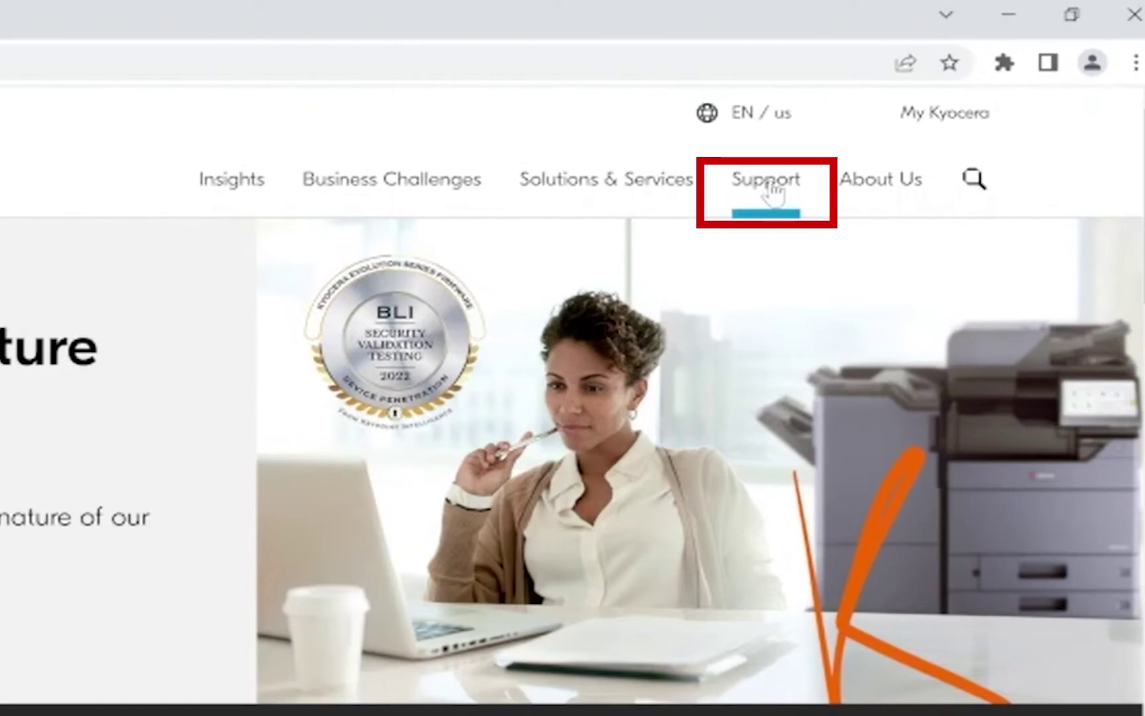
In the Download Center, search for model 2553 and open the TASKalfa 2553ci product page
click(769, 189)
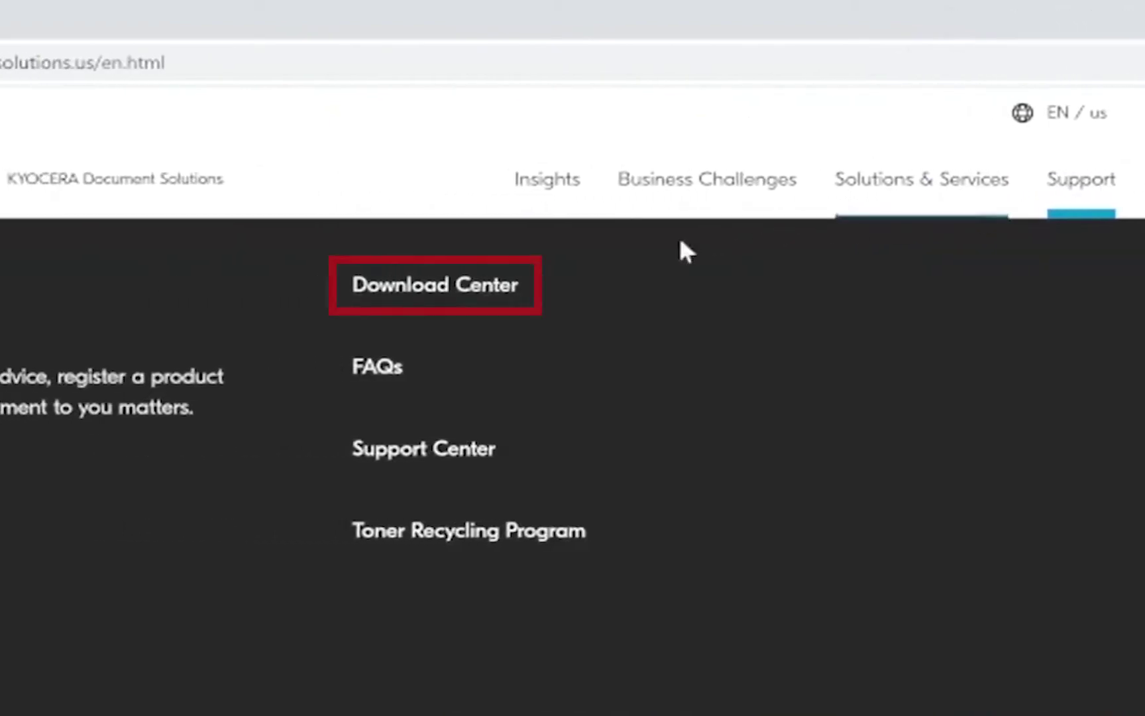
click(446, 285)
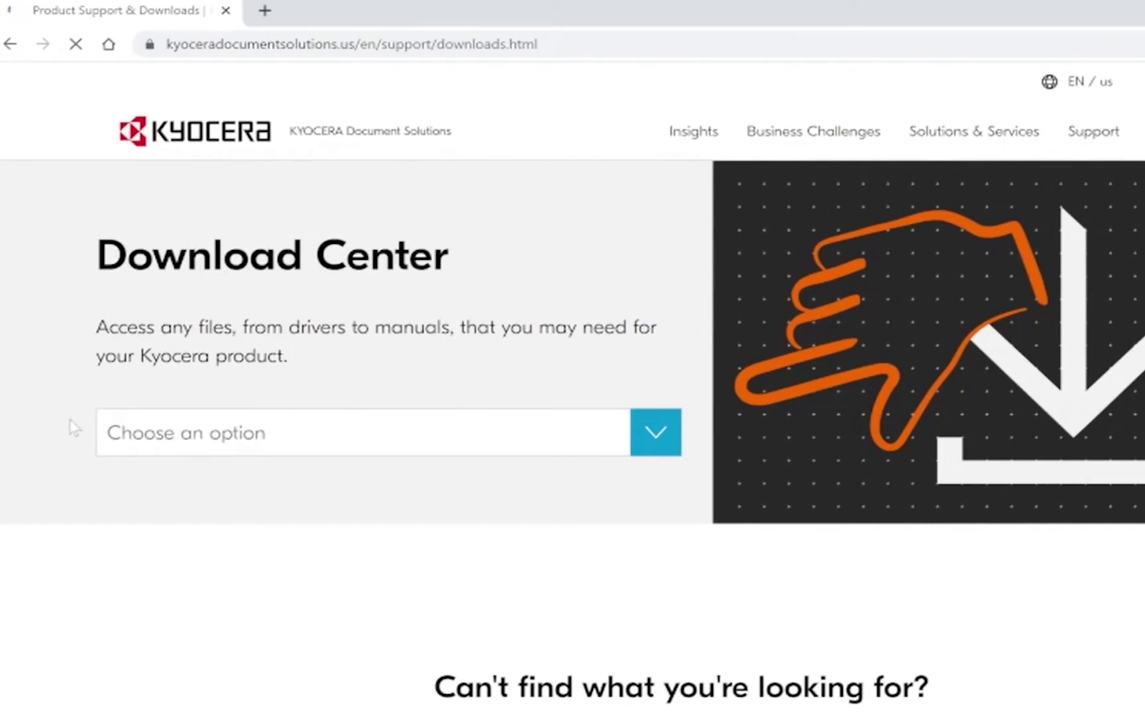
click(655, 433)
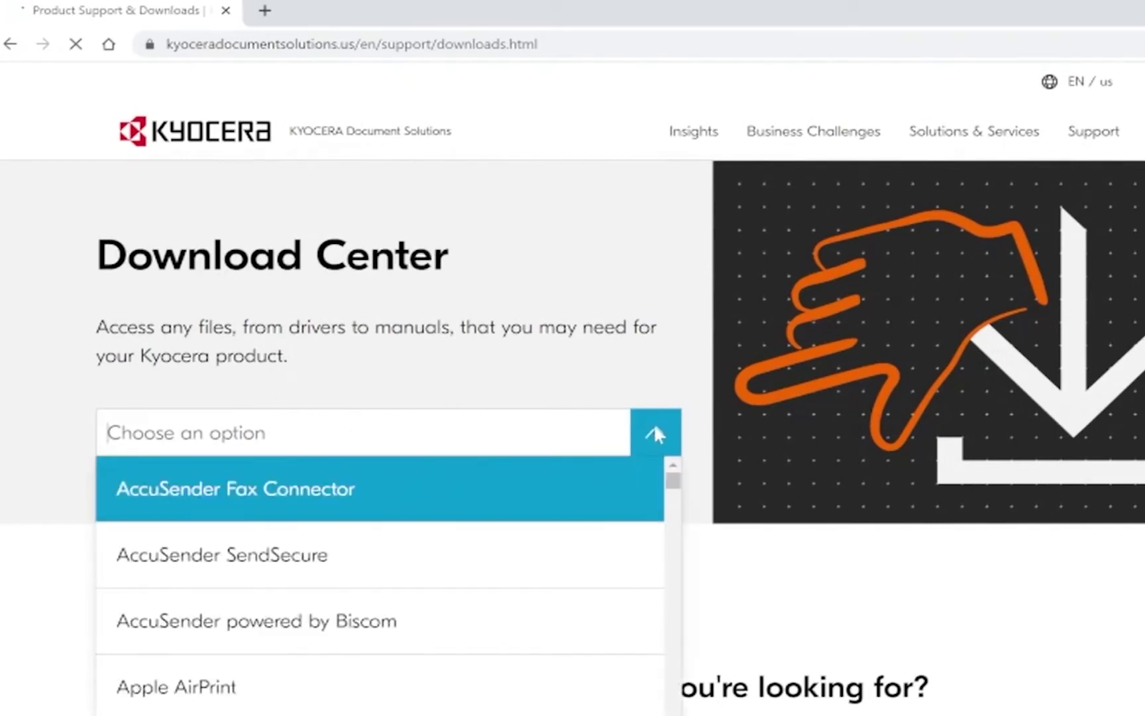
scroll(538, 564, down, 3)
scroll(533, 573, down, 8)
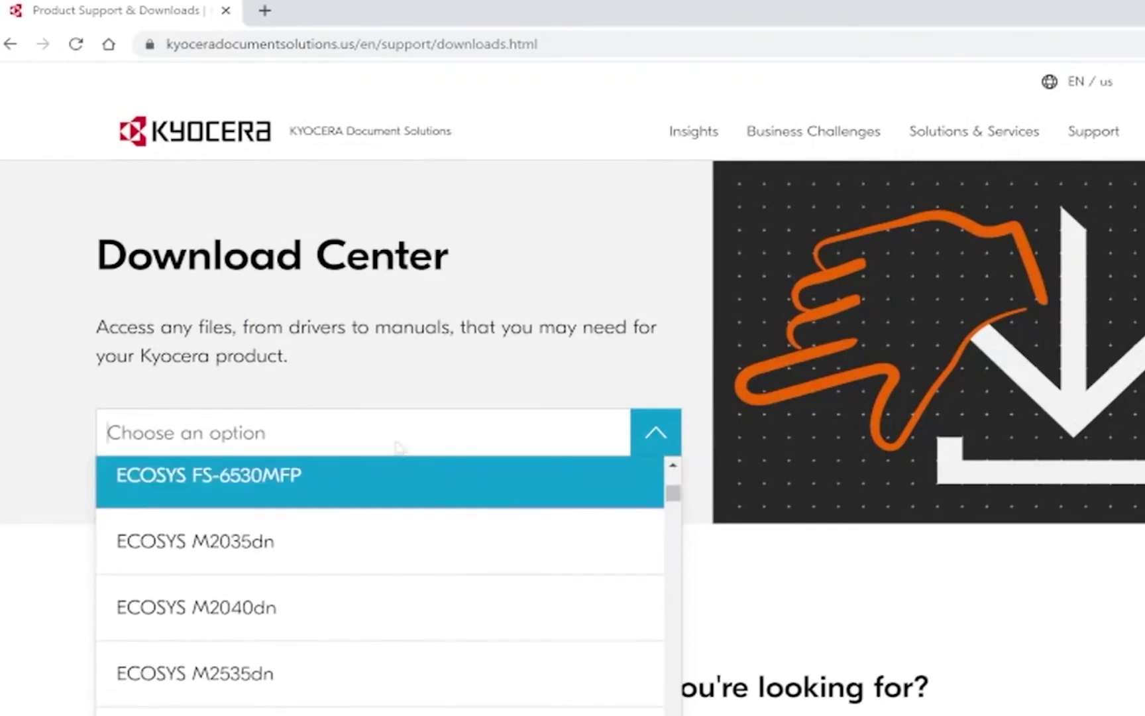
click(268, 433)
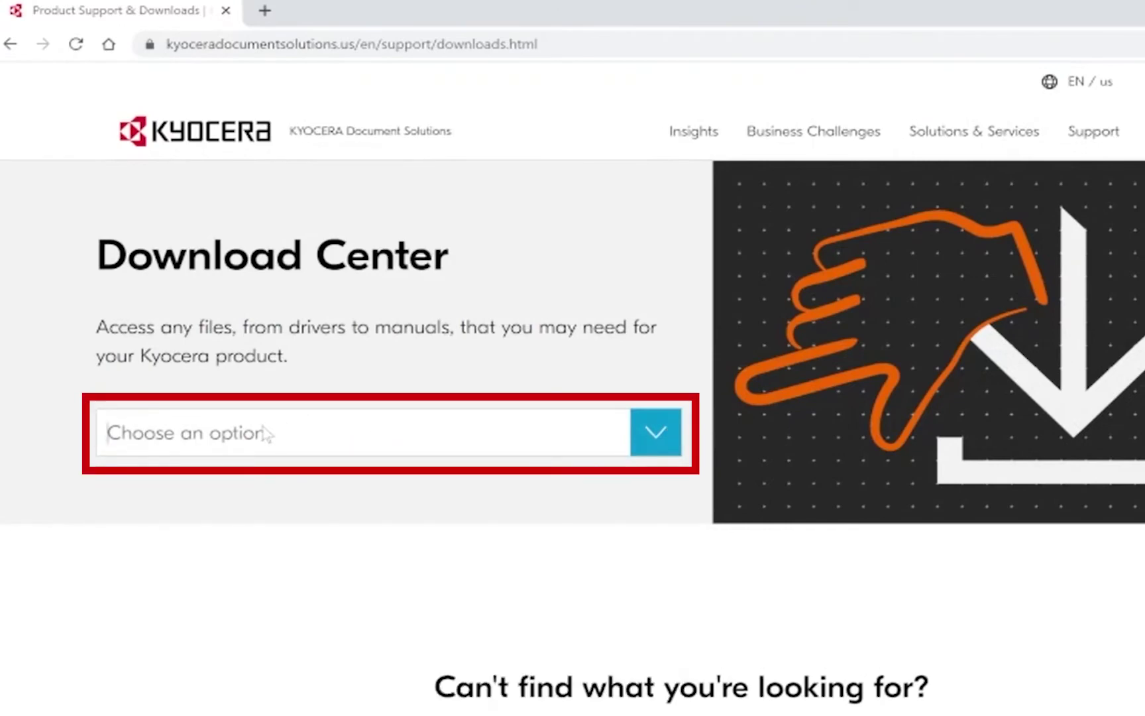
text(2553)
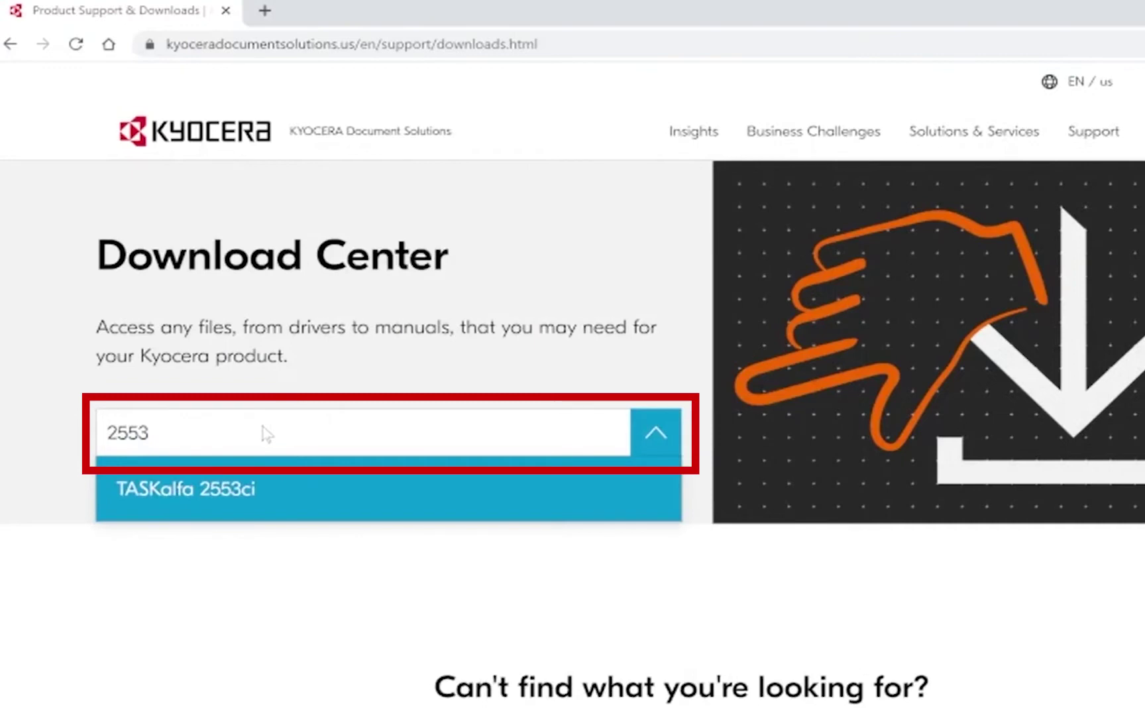
click(263, 500)
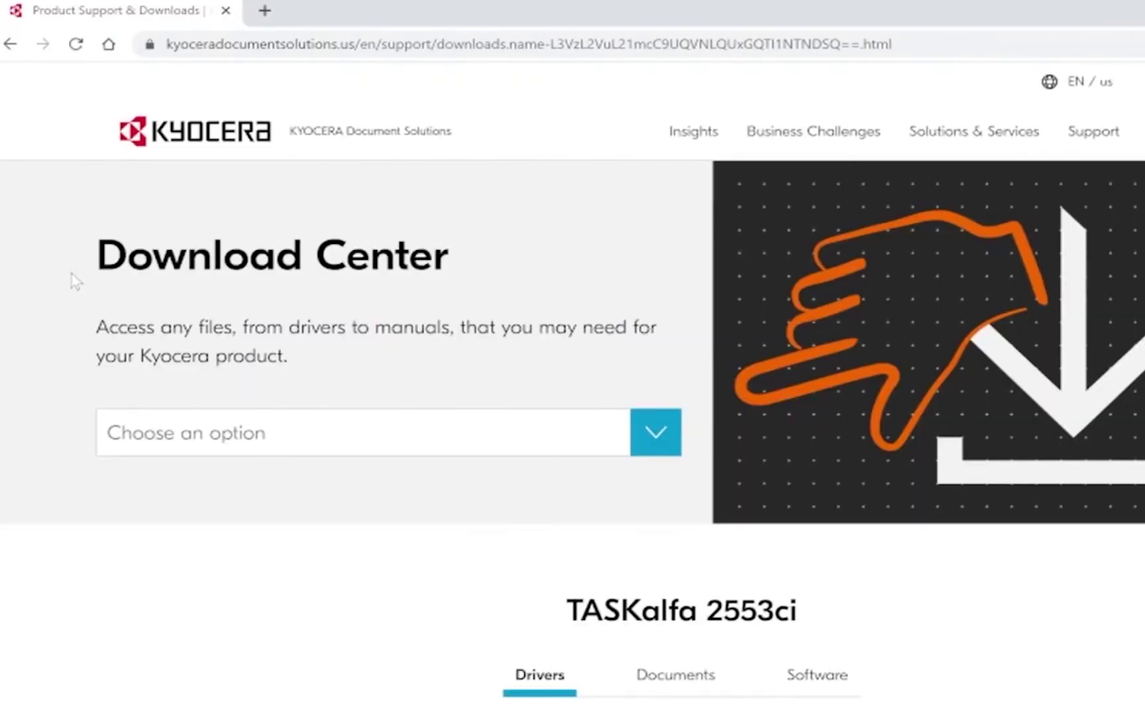
Scroll the TASKalfa 2553ci page down to the Drivers list showing KX V4 Driver 6.0.1527
scroll(76, 282, down, 4)
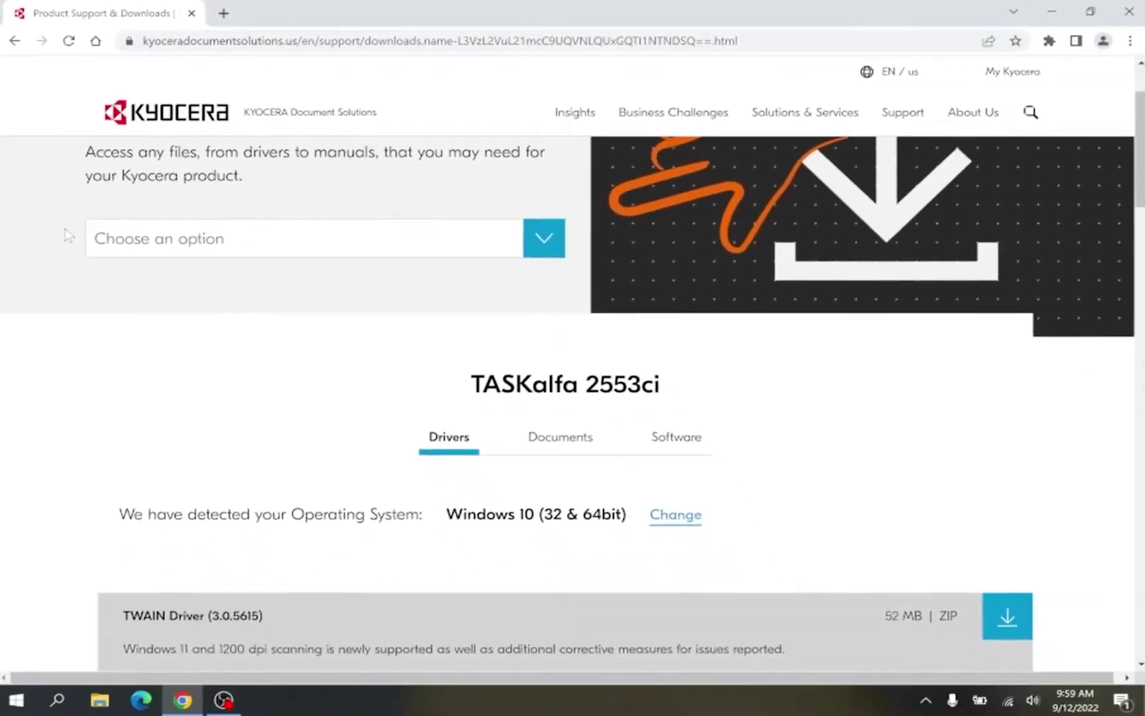
scroll(66, 233, down, 1)
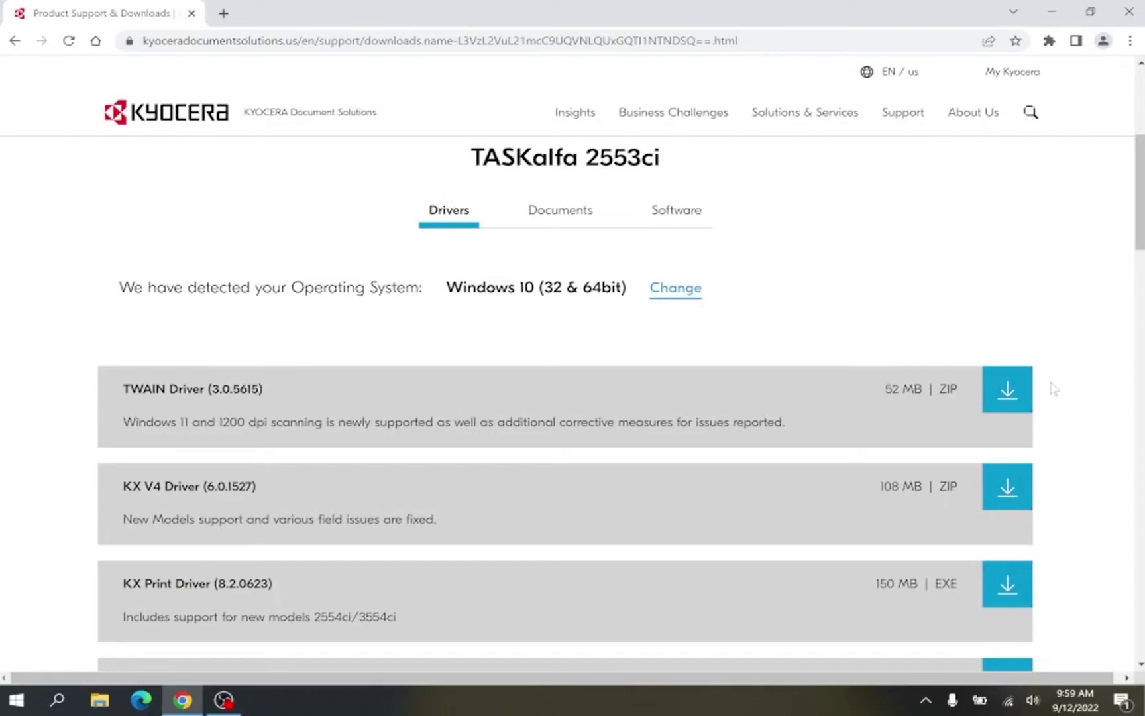
scroll(1055, 389, down, 3)
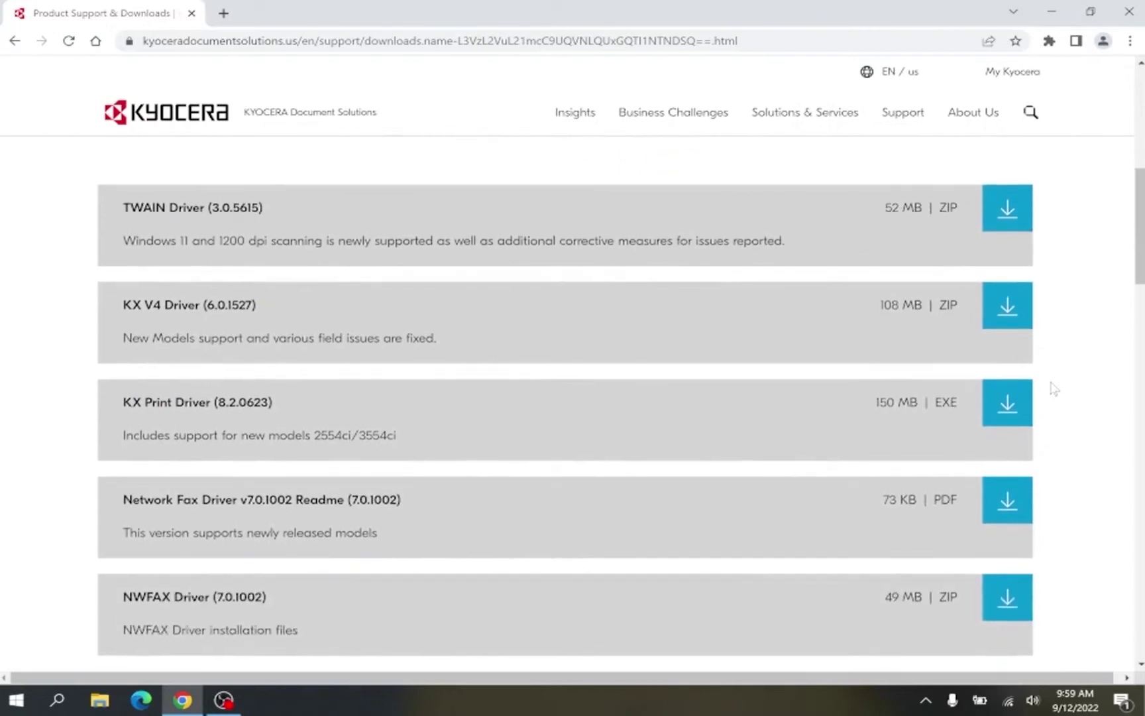
scroll(1055, 389, down, 1)
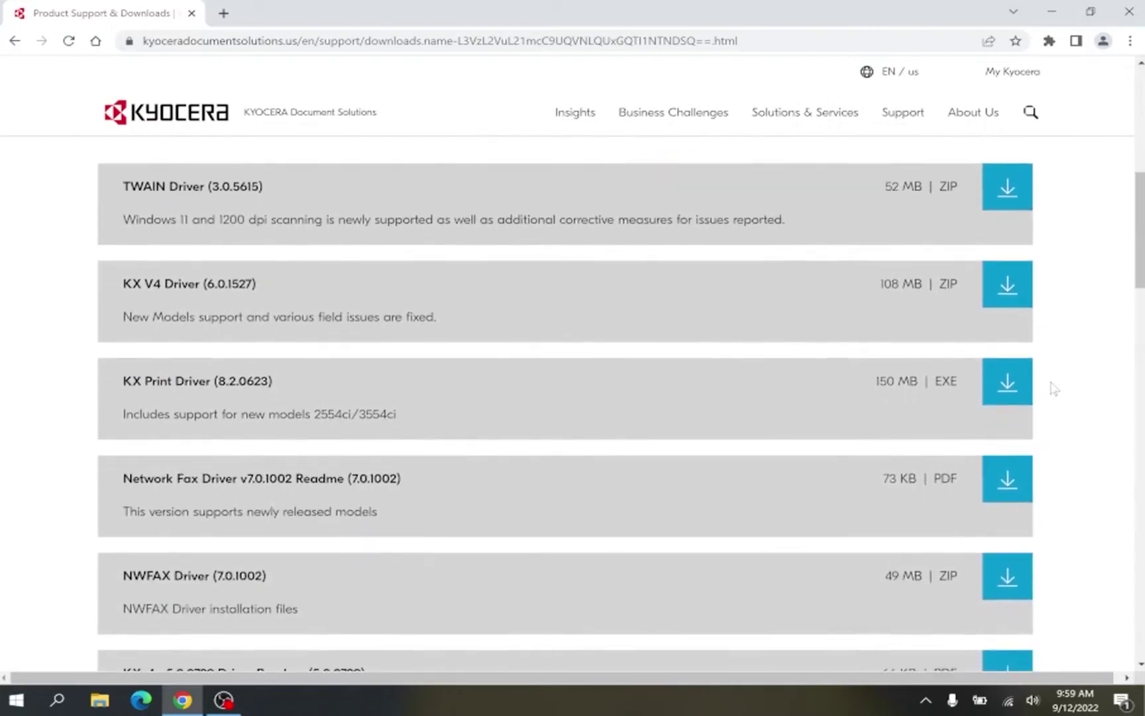
Download the KX V4 Driver ZIP after accepting the terms, then bring up File Explorer
click(1009, 285)
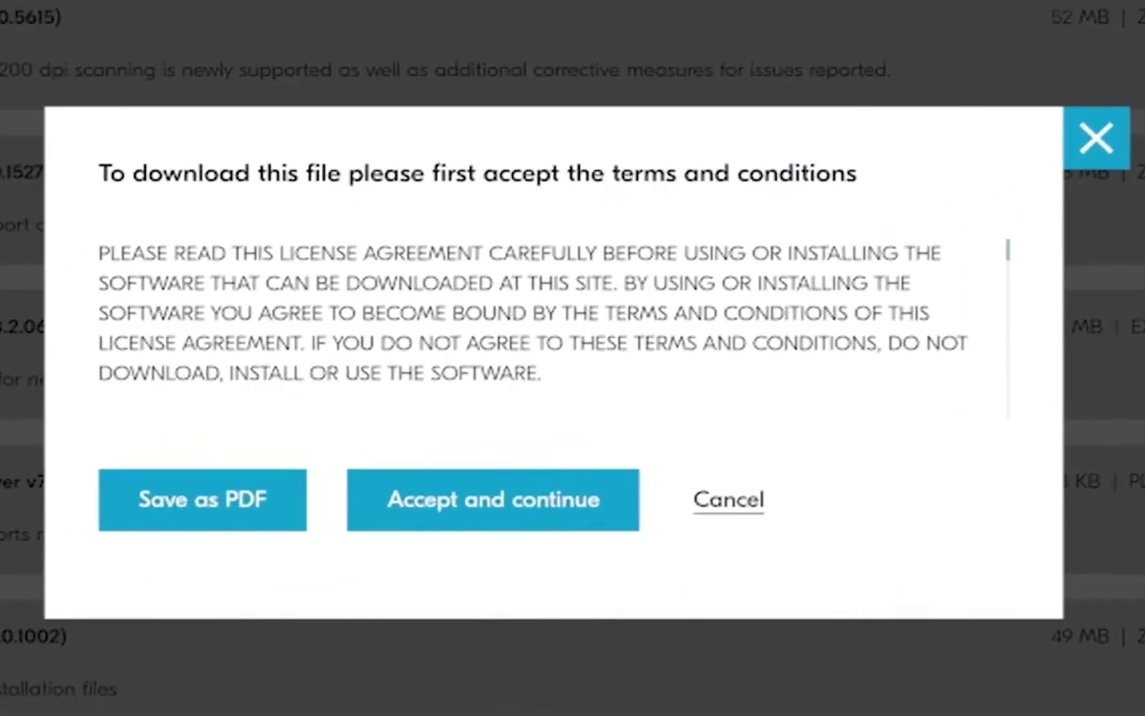
click(614, 504)
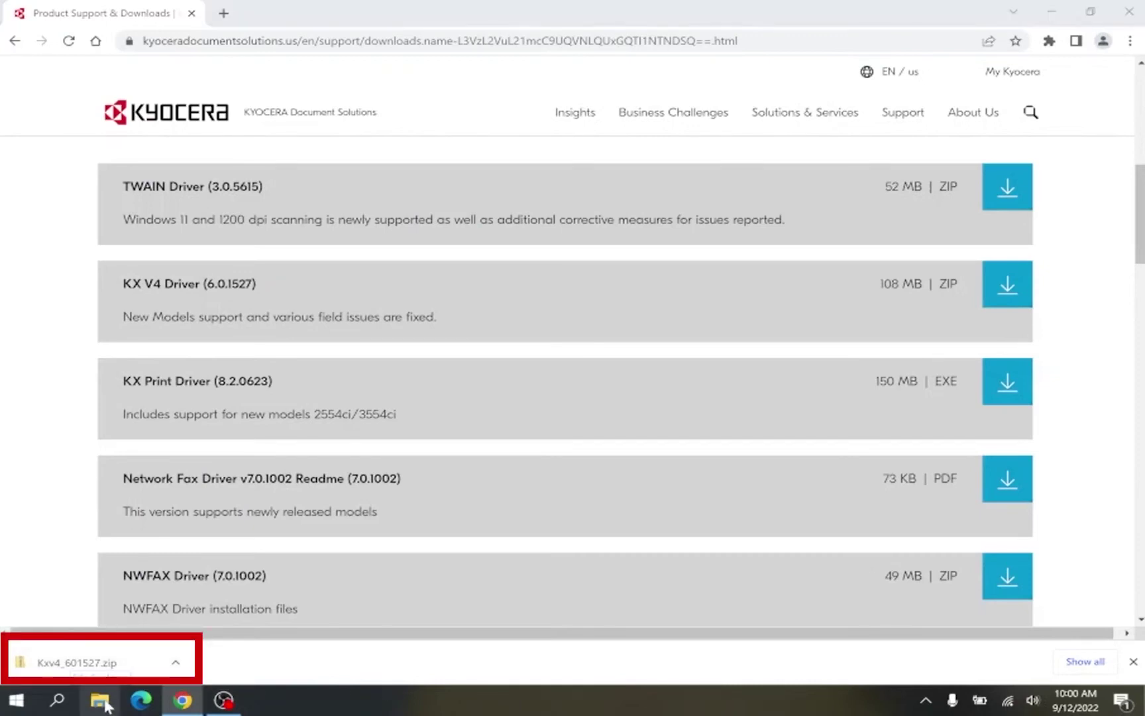
click(101, 701)
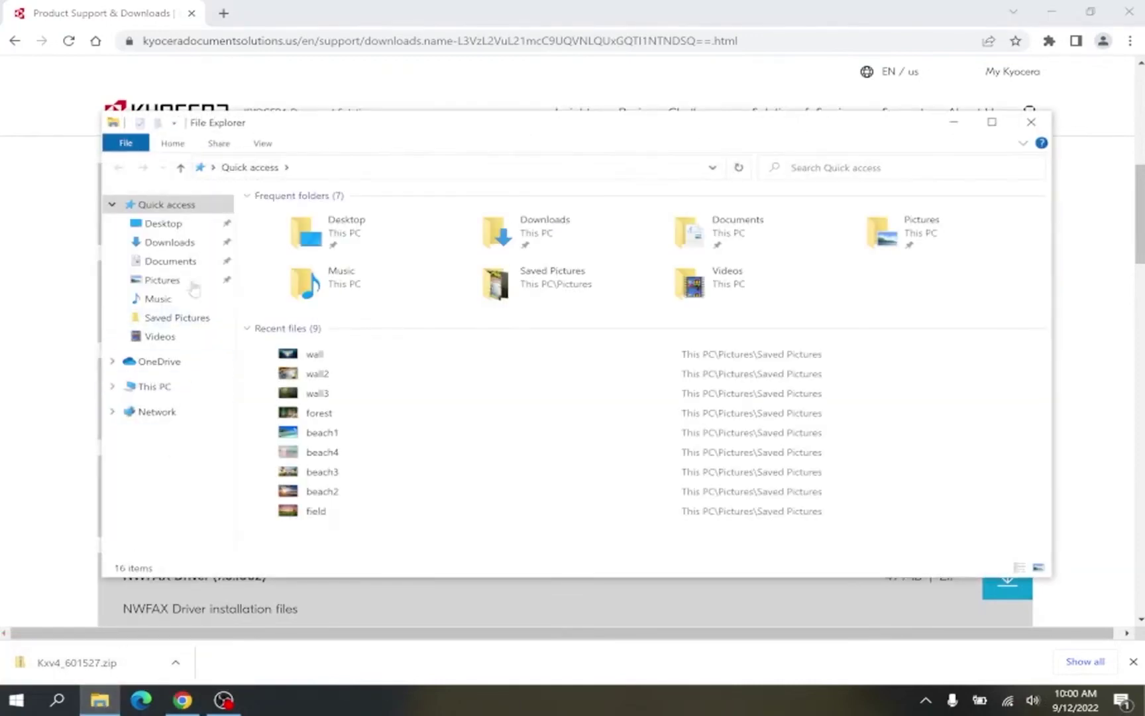
Run Setup from Downloads\Kxv4_601527\KXv4Driver\en
click(190, 244)
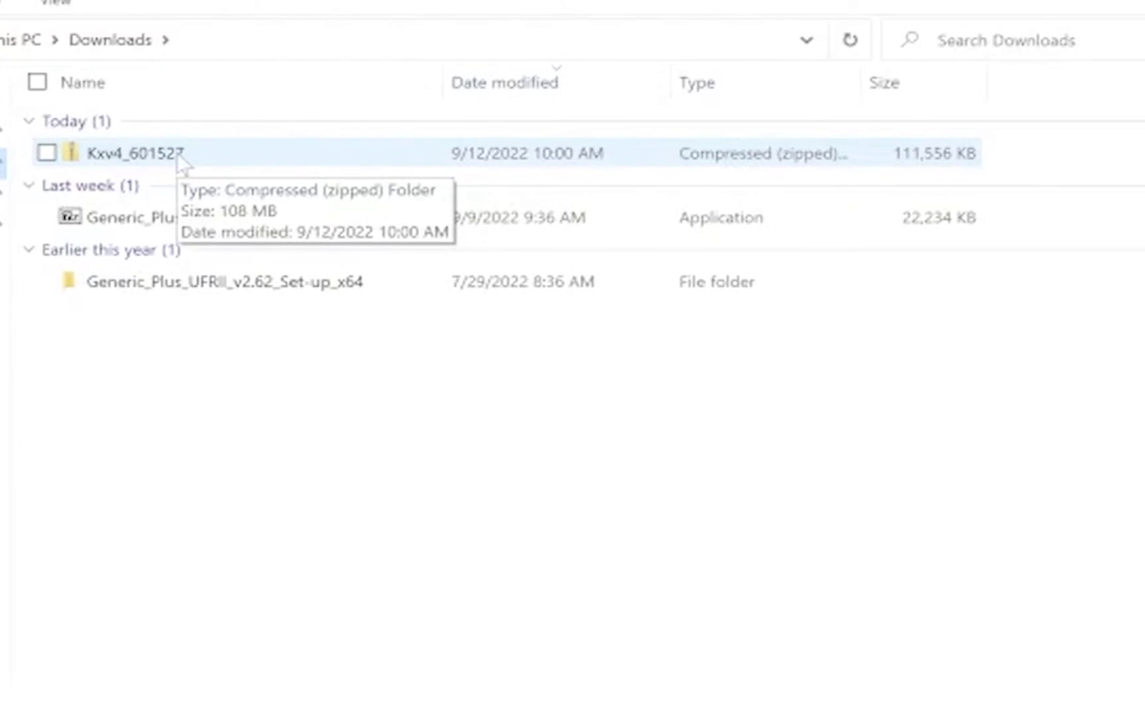
double_click(177, 152)
double_click(180, 122)
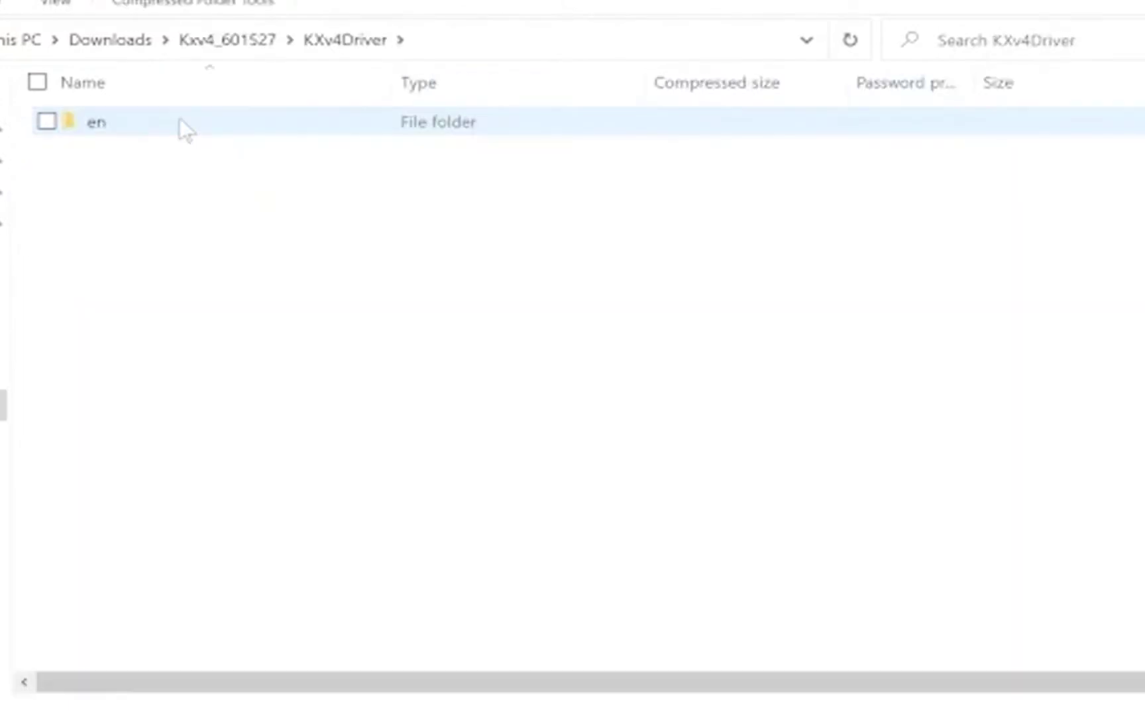
double_click(180, 121)
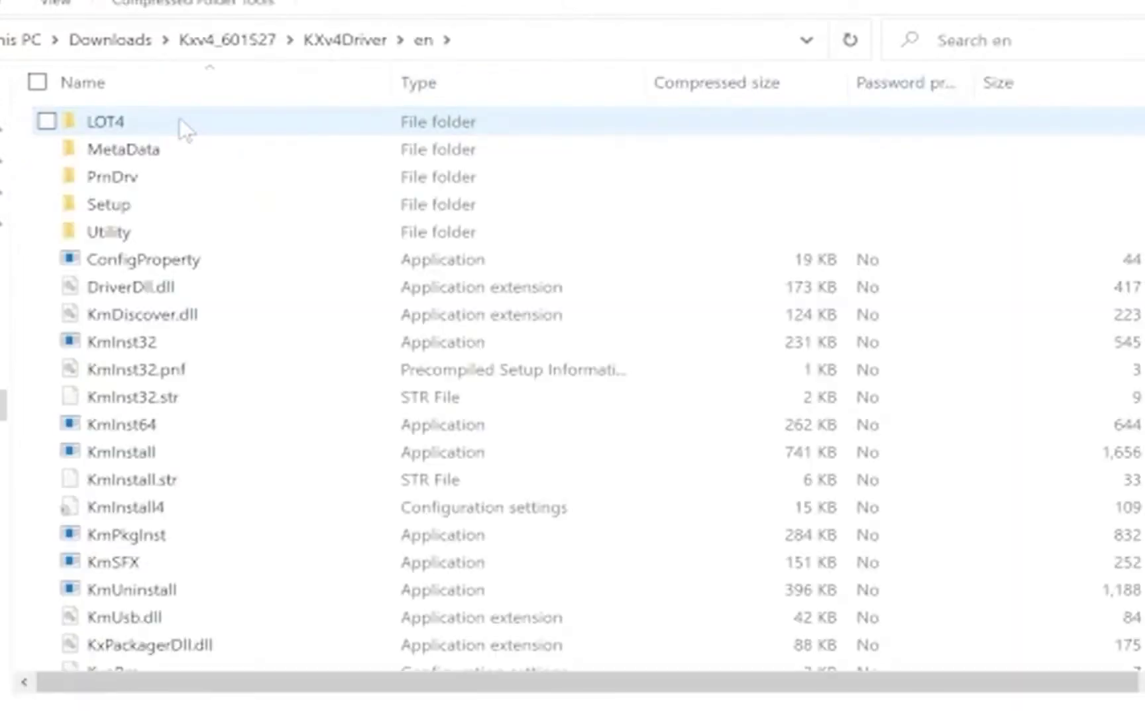
scroll(179, 119, down, 3)
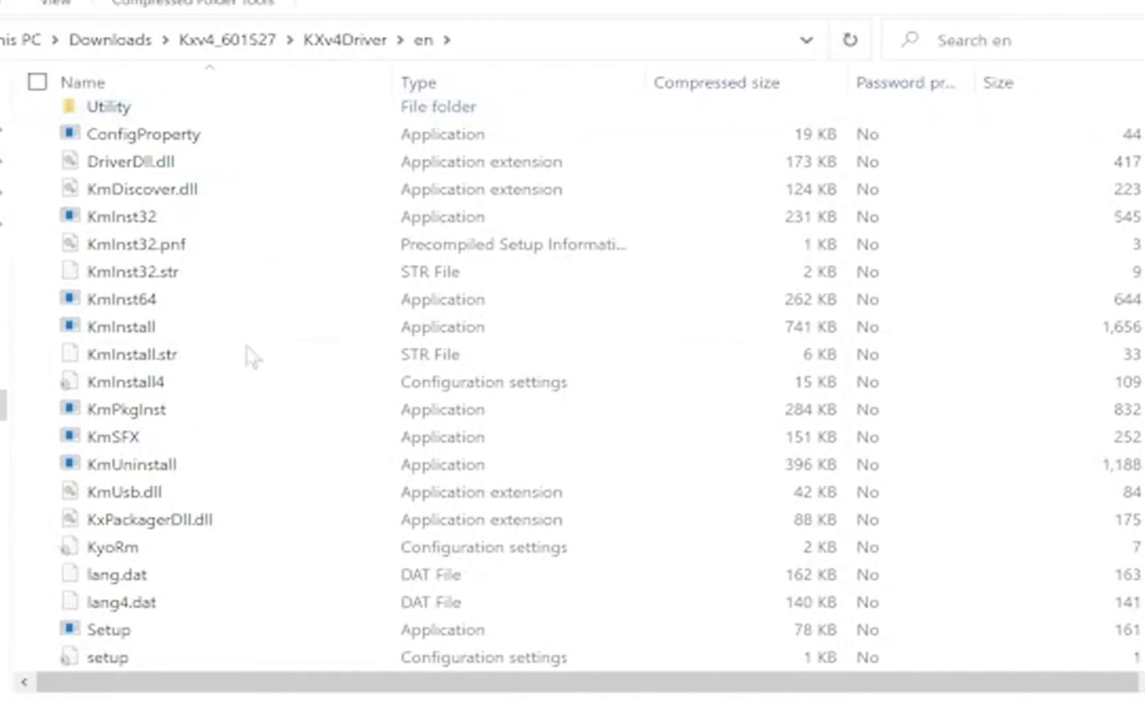
double_click(223, 629)
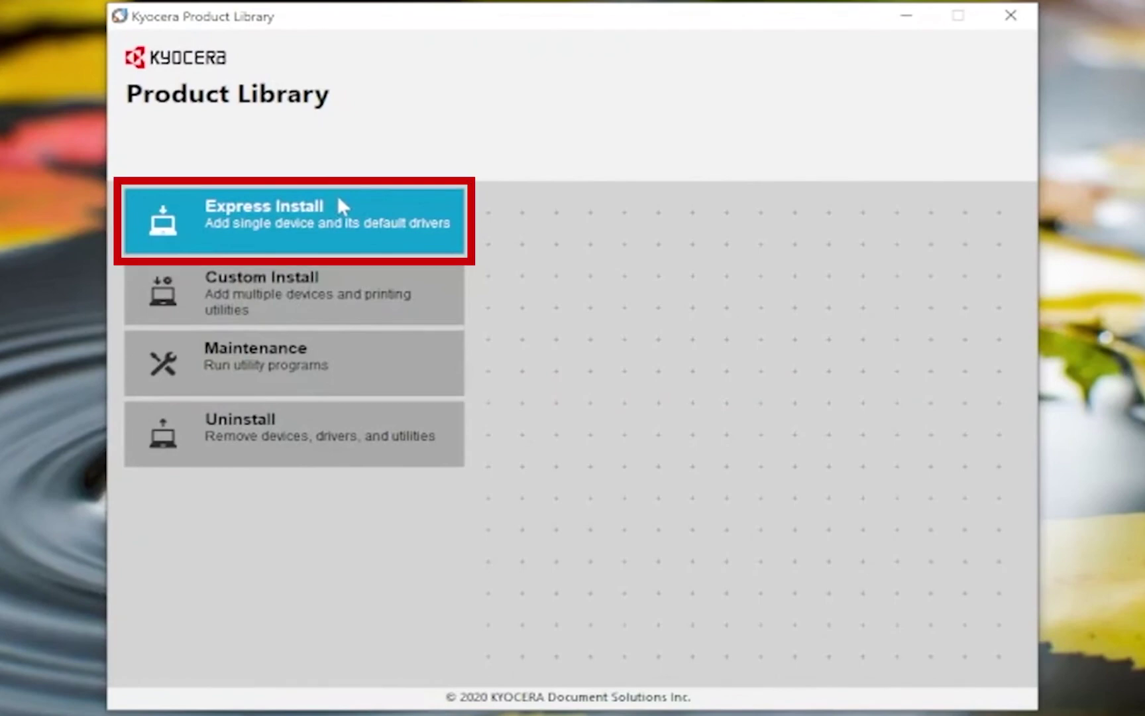
Choose Express Install on the Product Library home screen
click(339, 198)
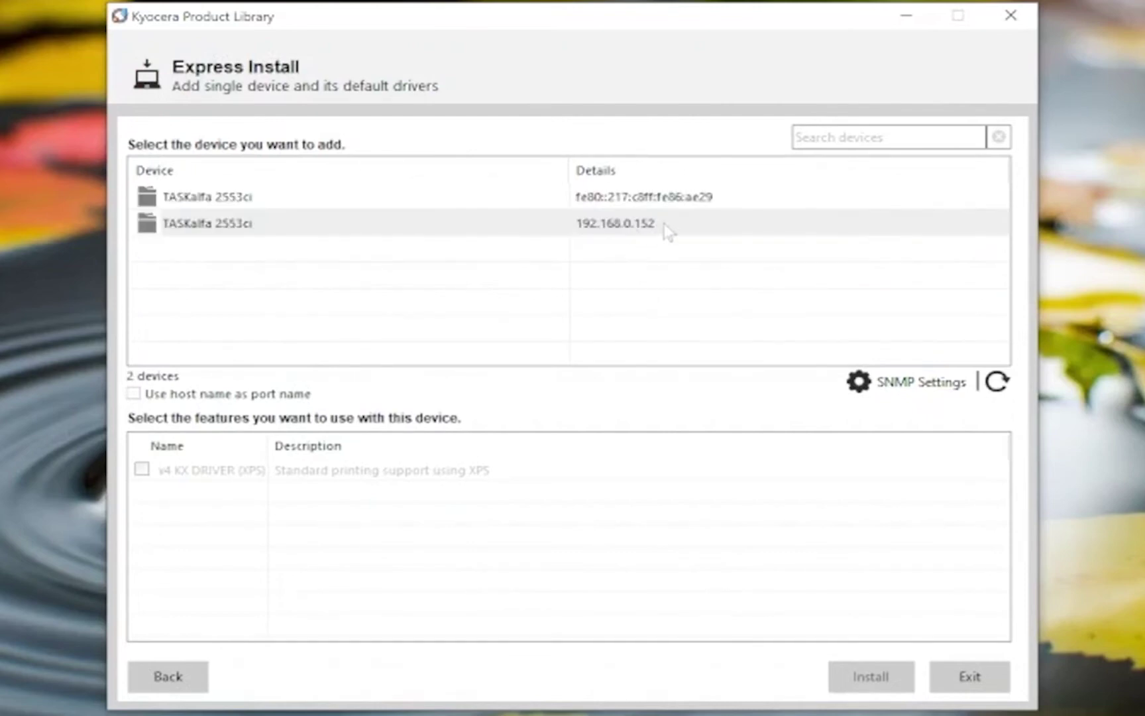
Install the driver for the TASKalfa 2553ci at 192.168.0.152, then finish and close the installer
click(667, 230)
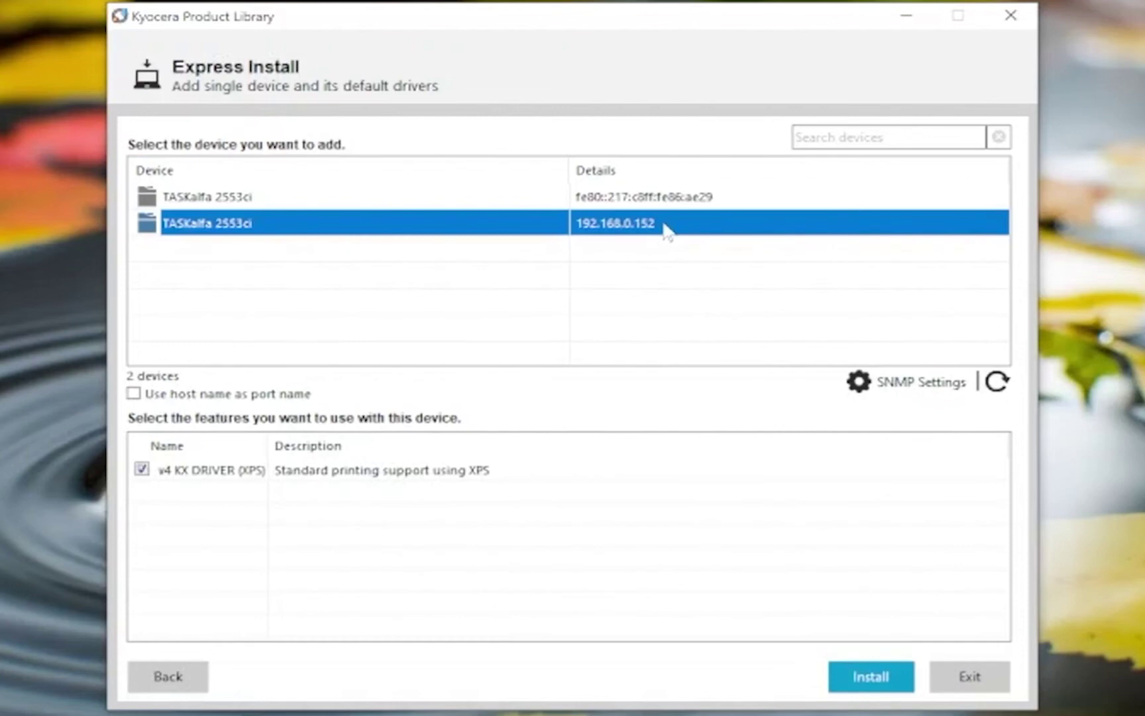
click(902, 683)
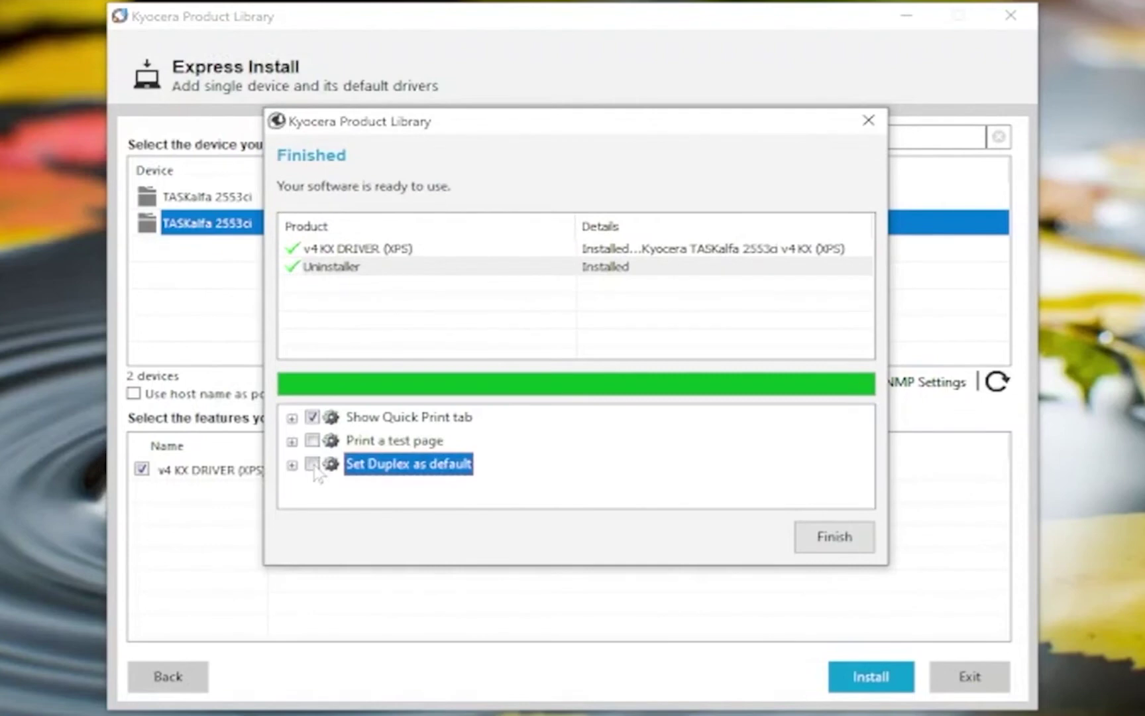
click(863, 538)
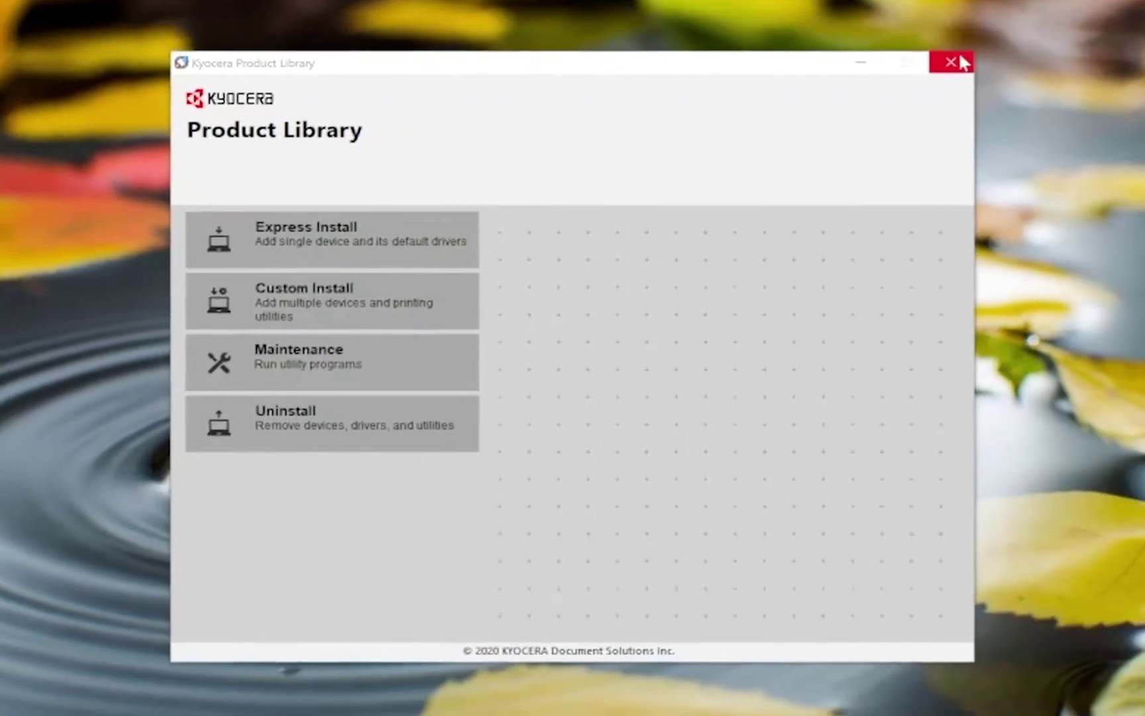
click(1022, 16)
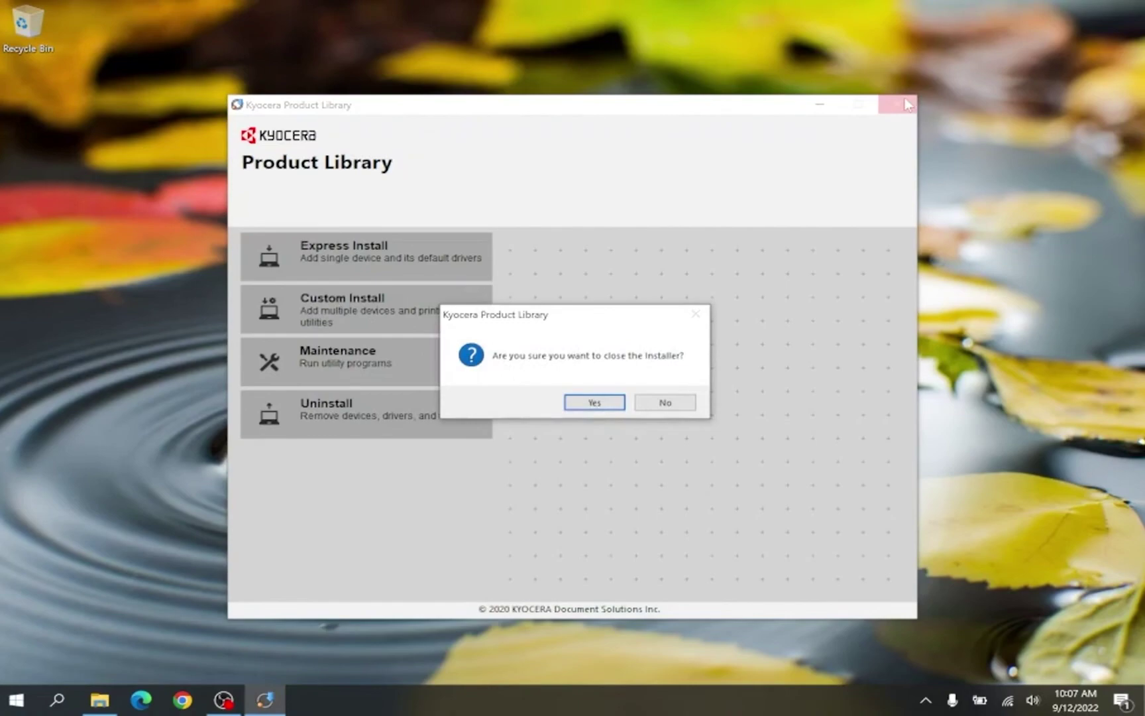
click(594, 402)
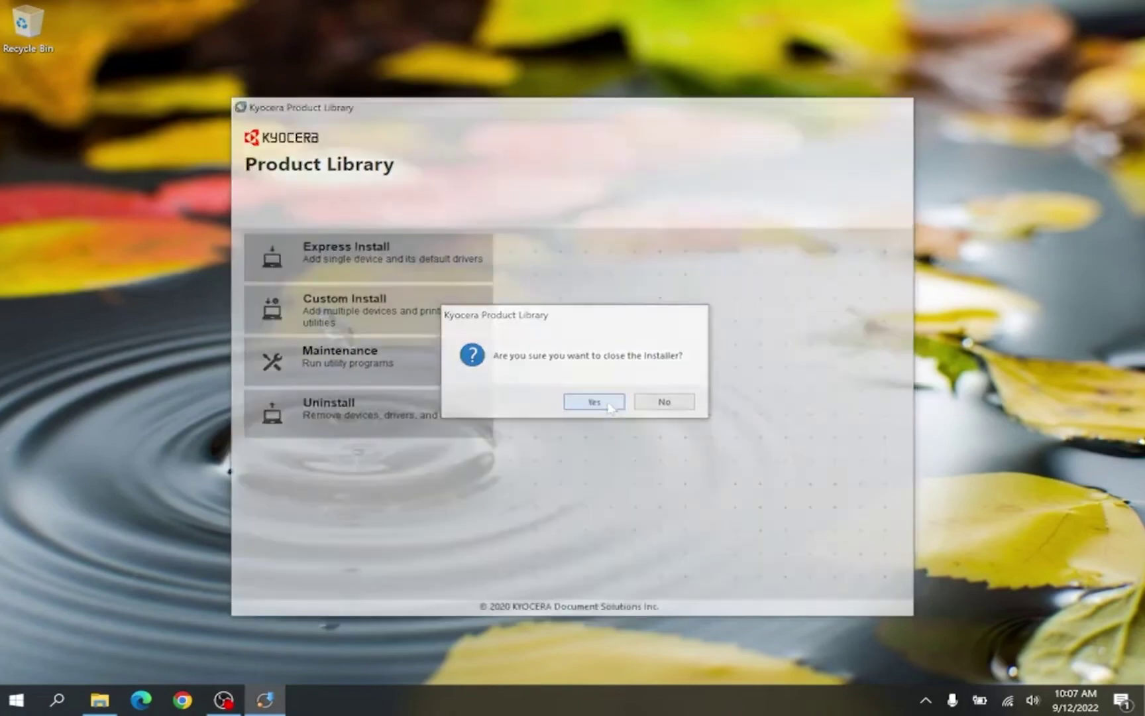